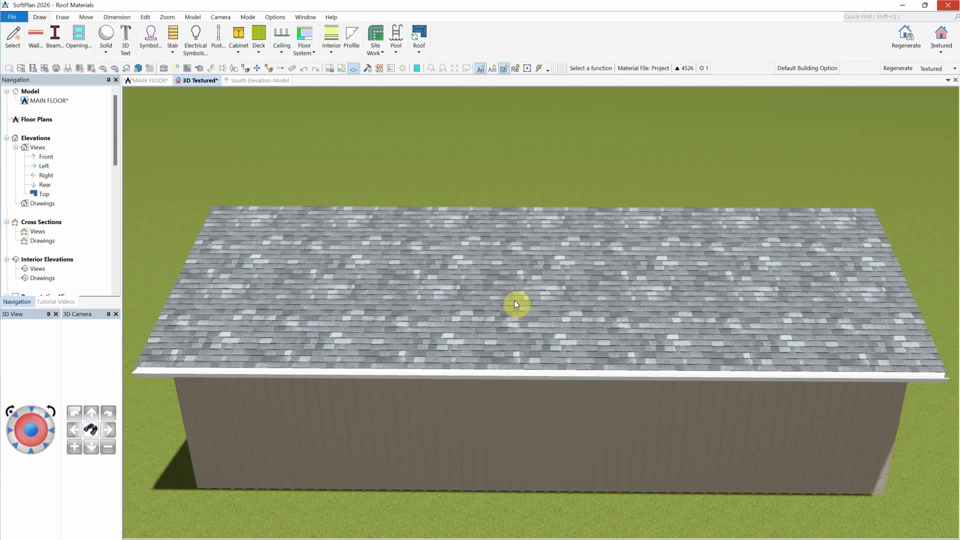
- Activate the Edit Item tool so the status bar prompts 'Select Item to Edit'
{"action": "left_click", "coordinate": [200, 69]}
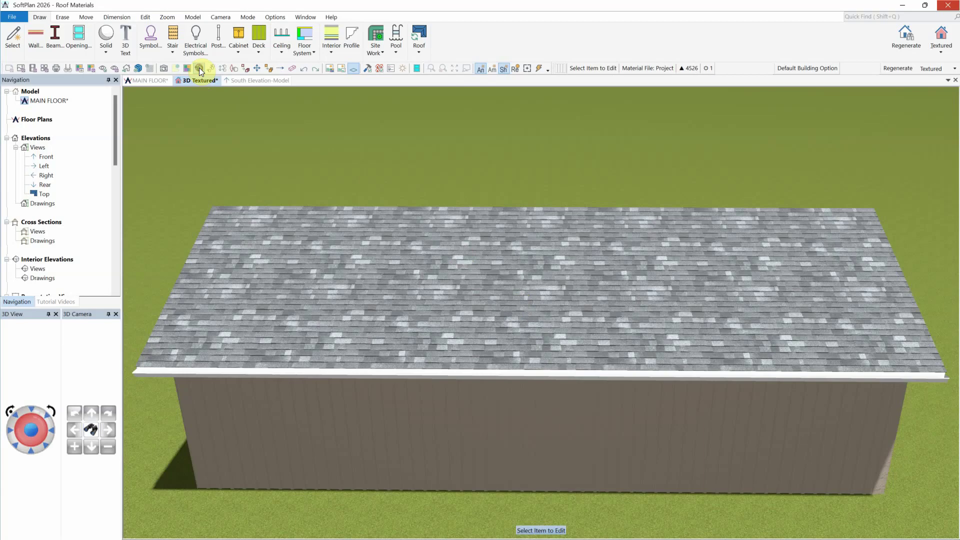
- Set the roof finish to Standing Seam Metal with the Profile style
{"action": "left_click", "coordinate": [501, 279]}
{"action": "left_click", "coordinate": [61, 195]}
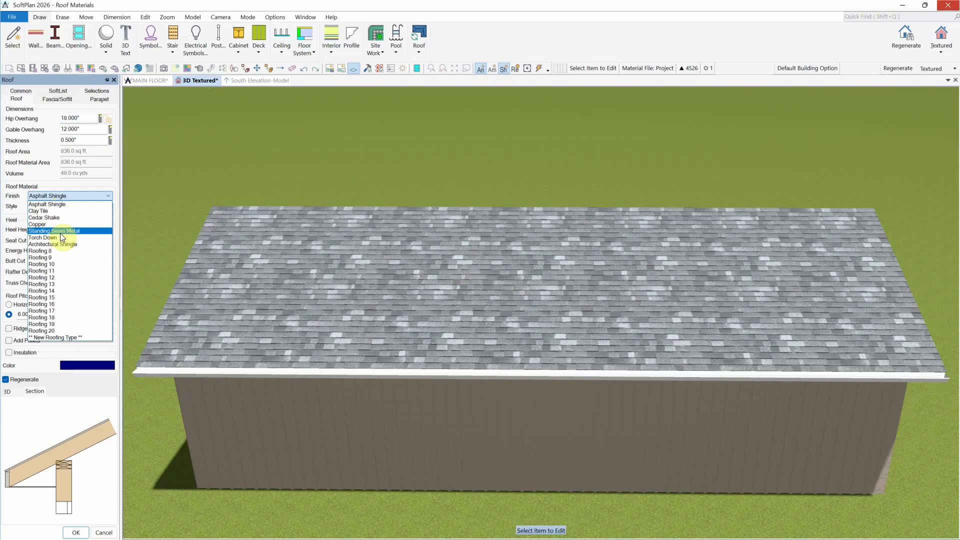
{"action": "left_click", "coordinate": [60, 231]}
{"action": "left_click", "coordinate": [54, 208]}
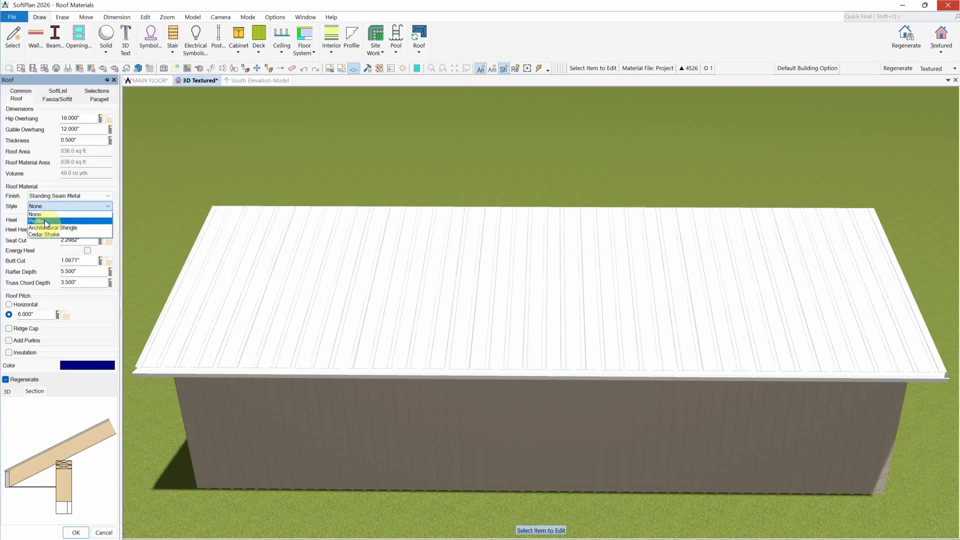
{"action": "left_click", "coordinate": [45, 221]}
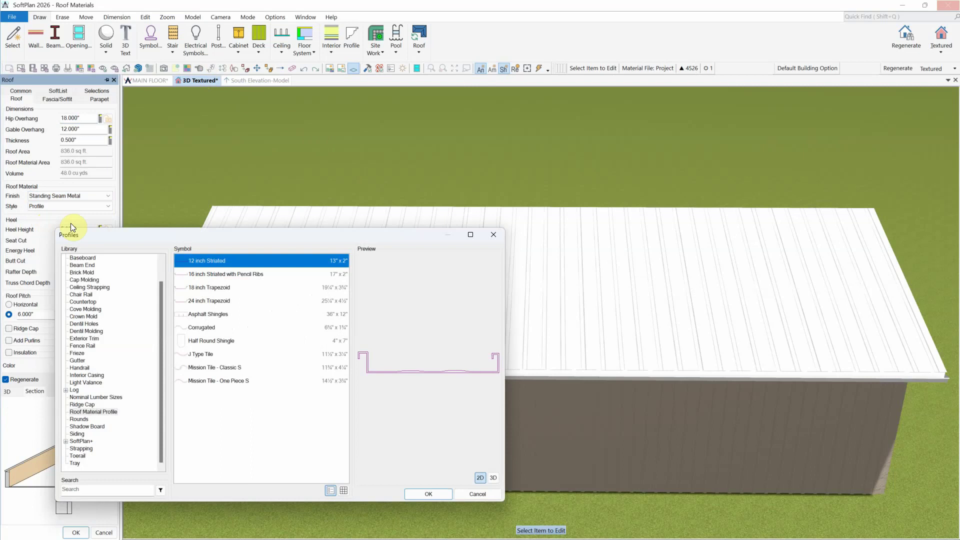
- Preview the Striated and Trapezoid profiles, then apply the 12 inch Striated profile
{"action": "left_click", "coordinate": [251, 273]}
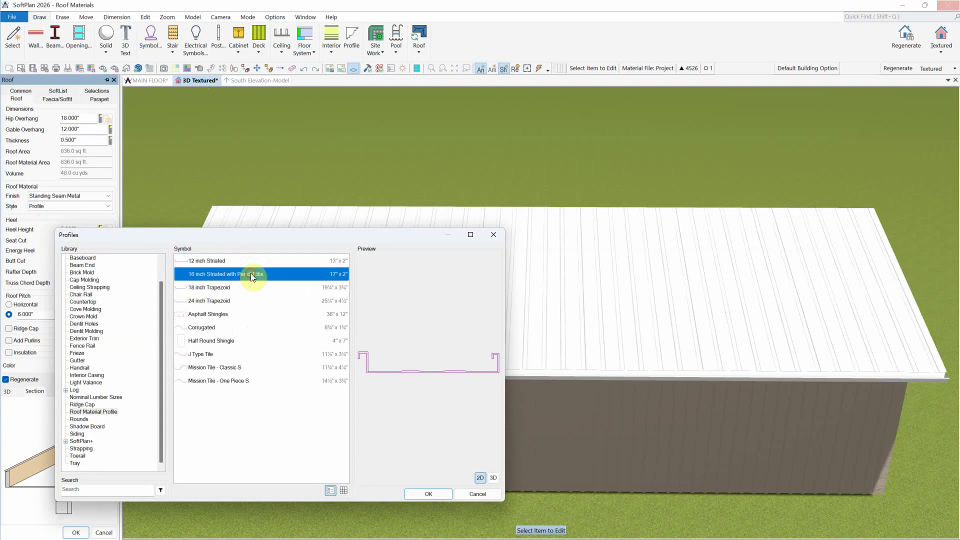
{"action": "left_click", "coordinate": [229, 288]}
{"action": "left_click", "coordinate": [227, 302]}
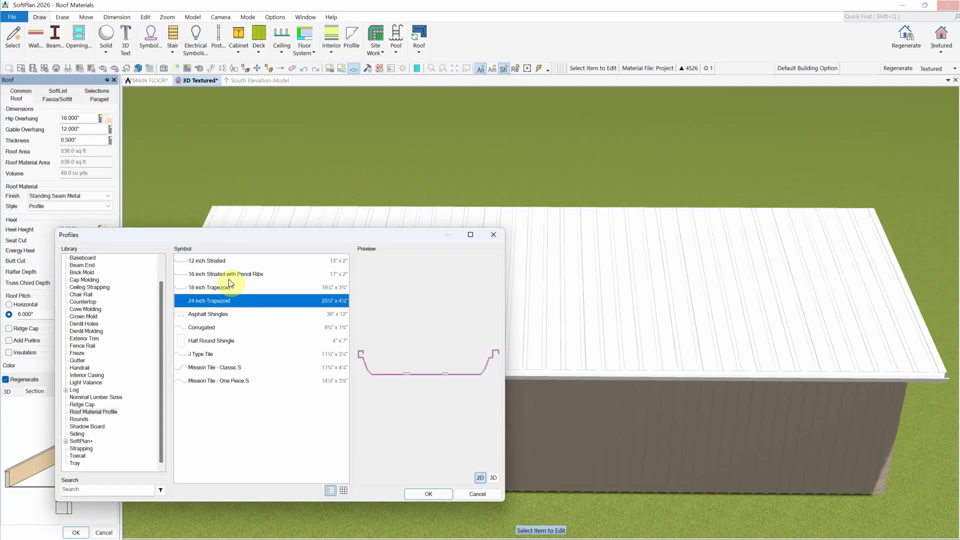
{"action": "left_click", "coordinate": [223, 262]}
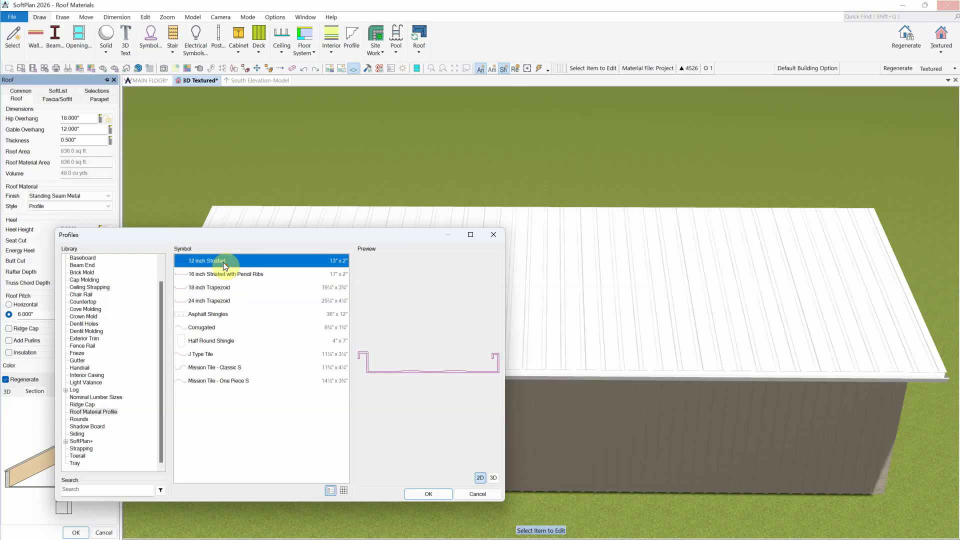
{"action": "left_click", "coordinate": [429, 495]}
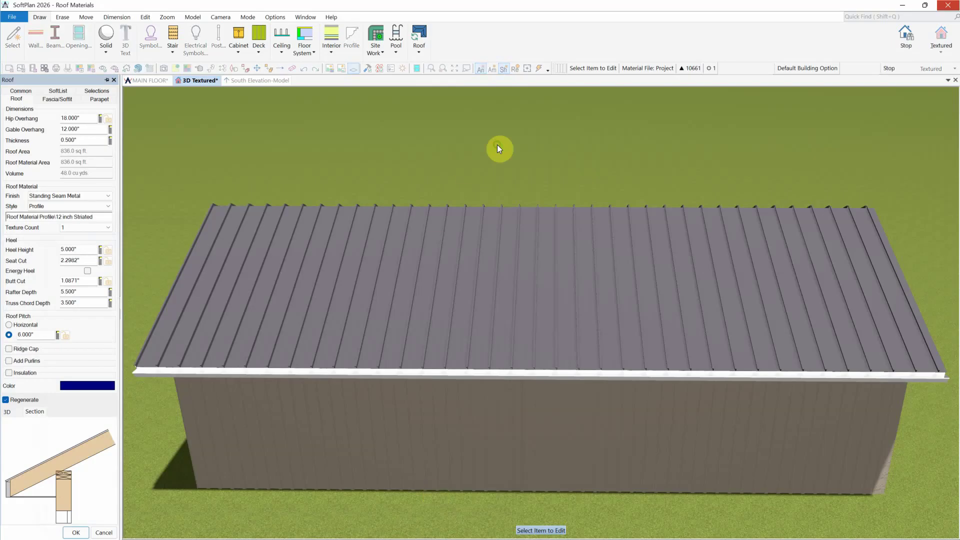
- Orbit the house, check the metal roof in South Elevation, then return to 3D Textured
{"action": "left_click_drag", "start_coordinate": [497, 150], "coordinate": [558, 149]}
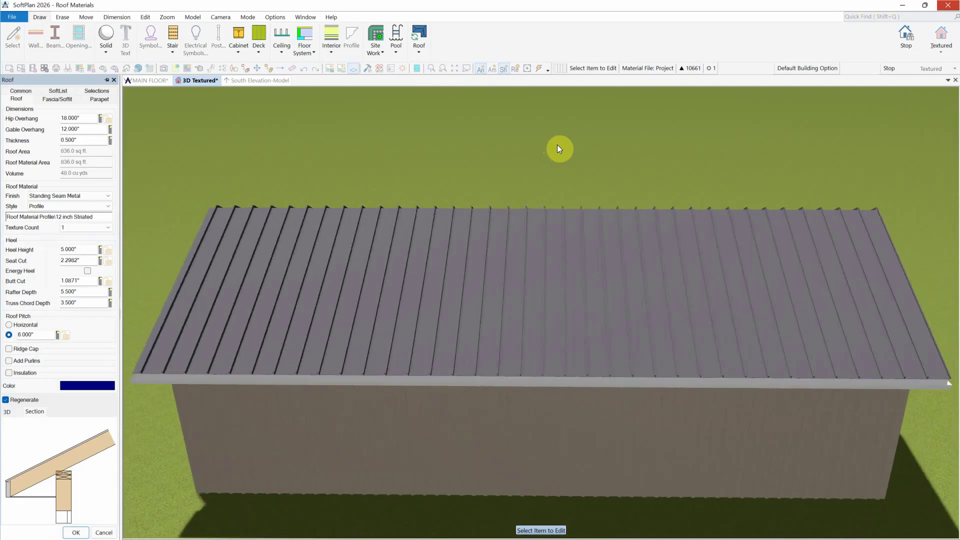
{"action": "left_click", "coordinate": [271, 84]}
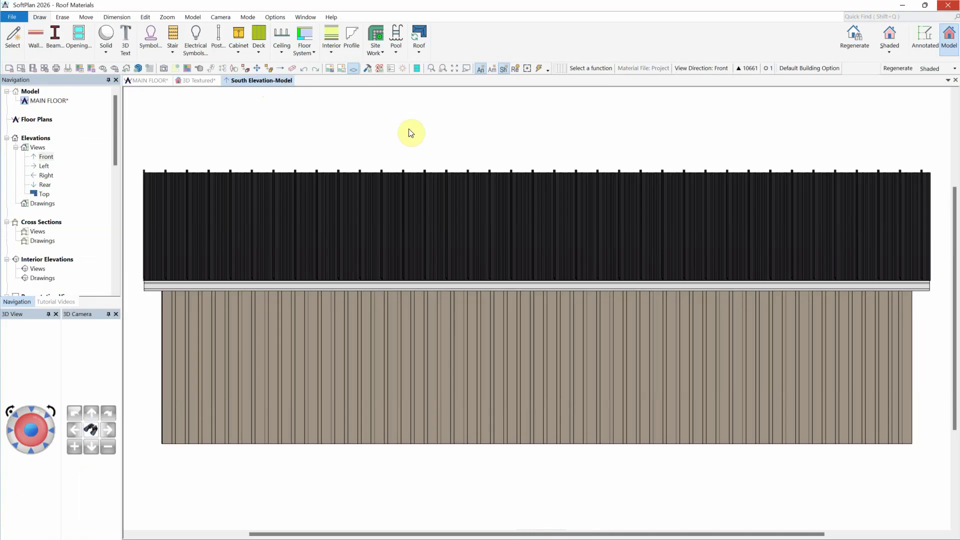
{"action": "left_click", "coordinate": [205, 82]}
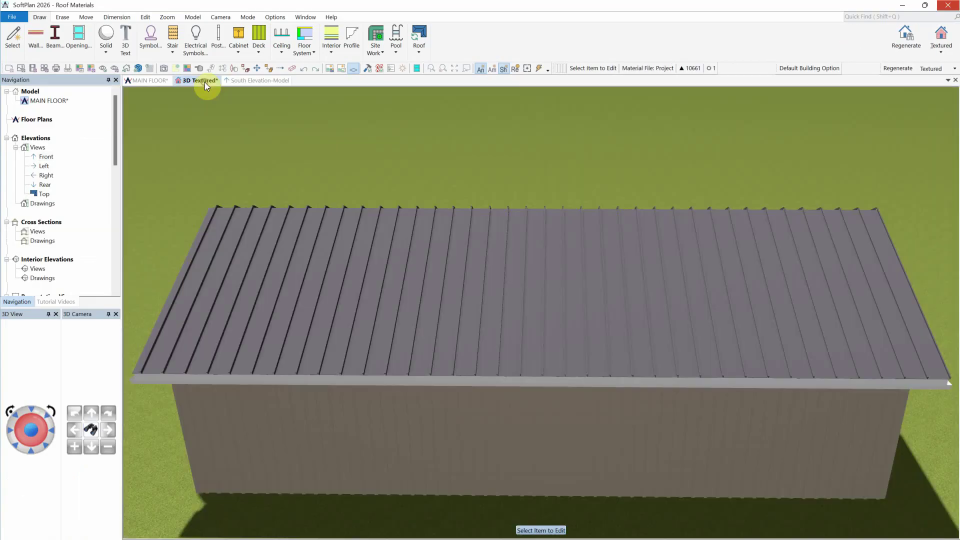
- Recolour the roof's surface material from a dark brown trial to a reddish-brown swatch
{"action": "left_click", "coordinate": [237, 70]}
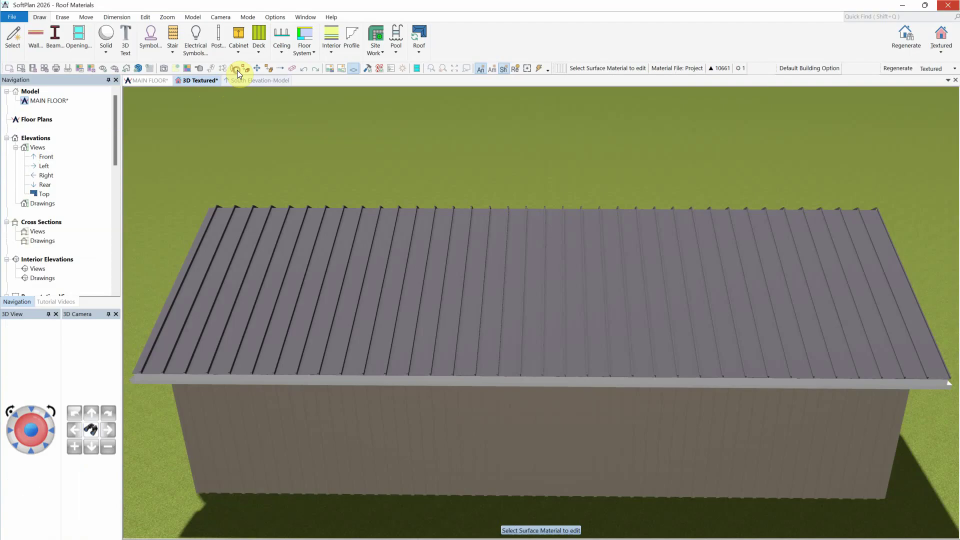
{"action": "left_click", "coordinate": [417, 210]}
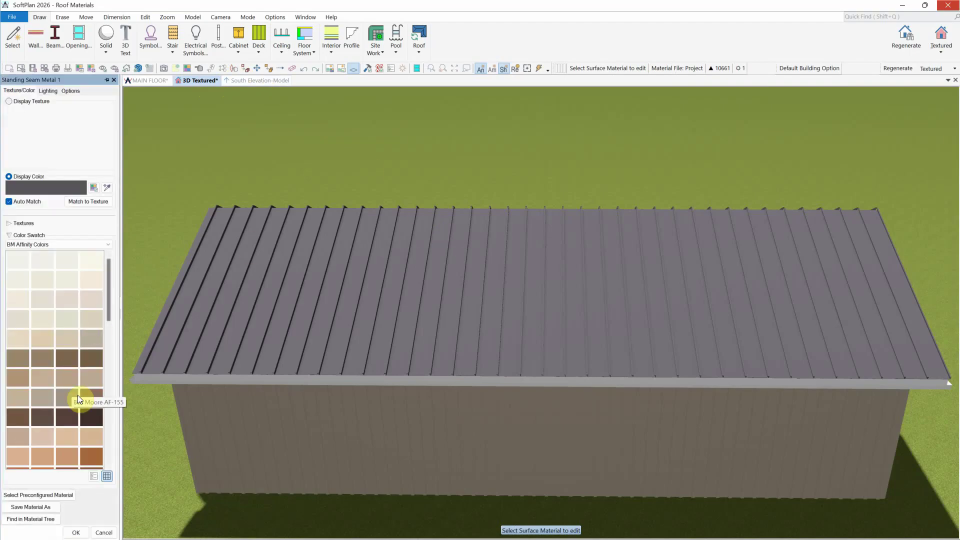
{"action": "left_click", "coordinate": [98, 421]}
{"action": "scroll", "coordinate": [110, 429], "scroll_direction": "down", "scroll_amount": 5}
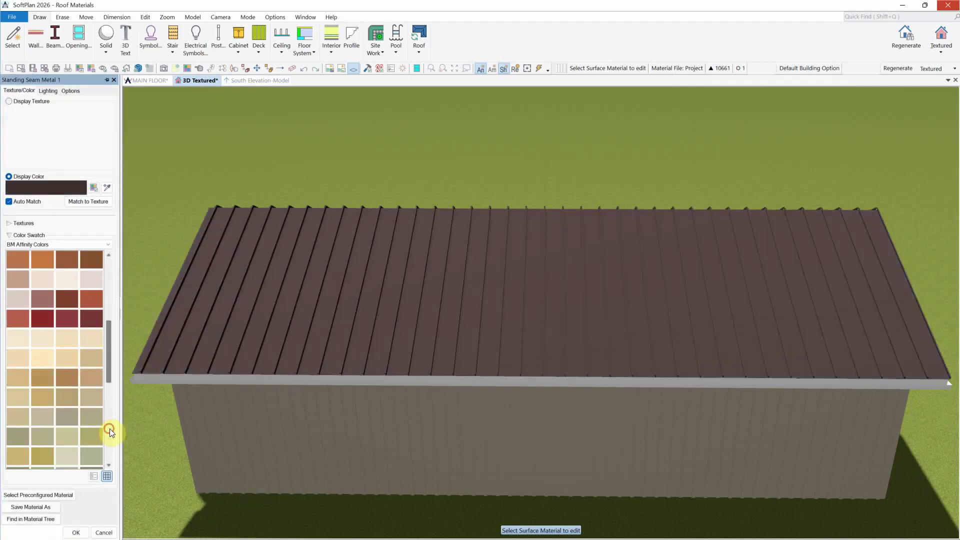
{"action": "left_click", "coordinate": [65, 298]}
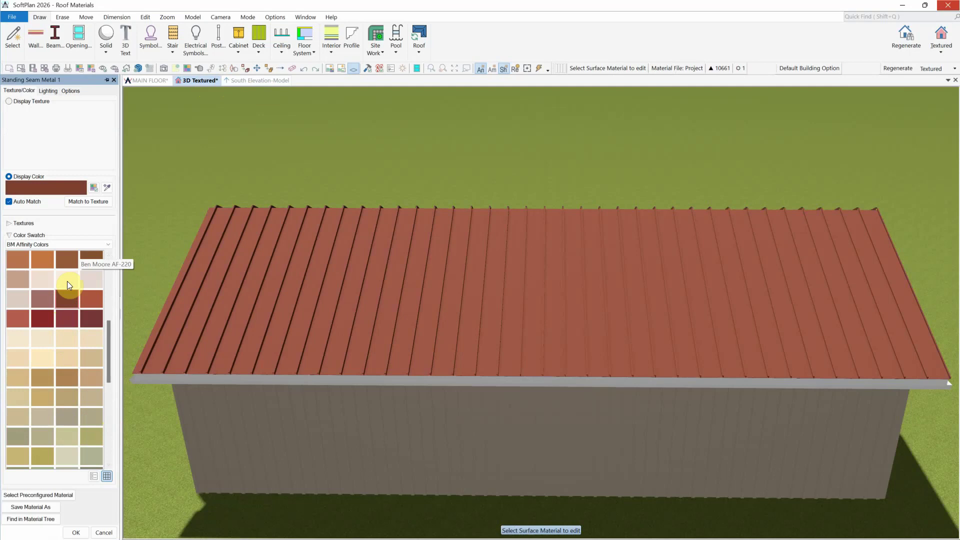
{"action": "left_click", "coordinate": [198, 68]}
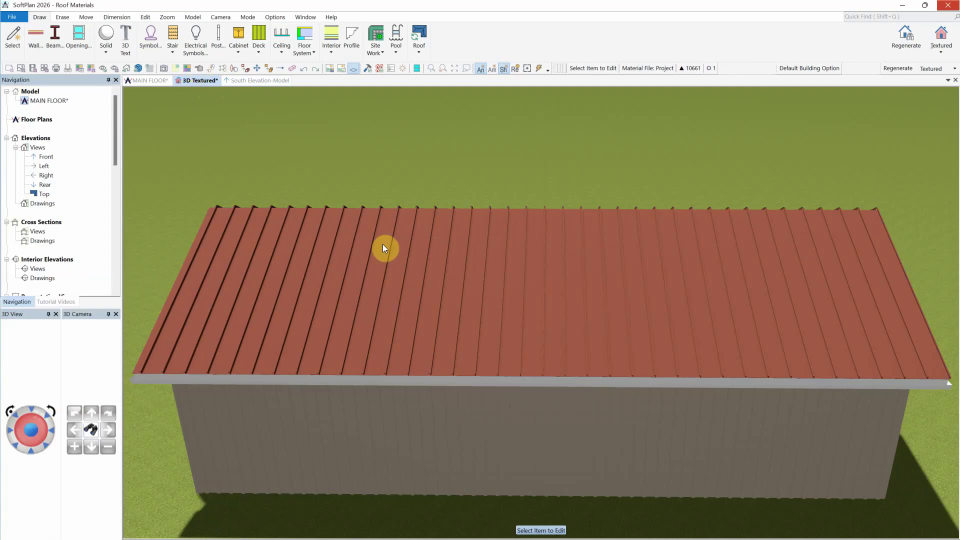
- Give the roof a Clay Tile finish with the Mission Tile - One Piece S profile
{"action": "left_click", "coordinate": [467, 284]}
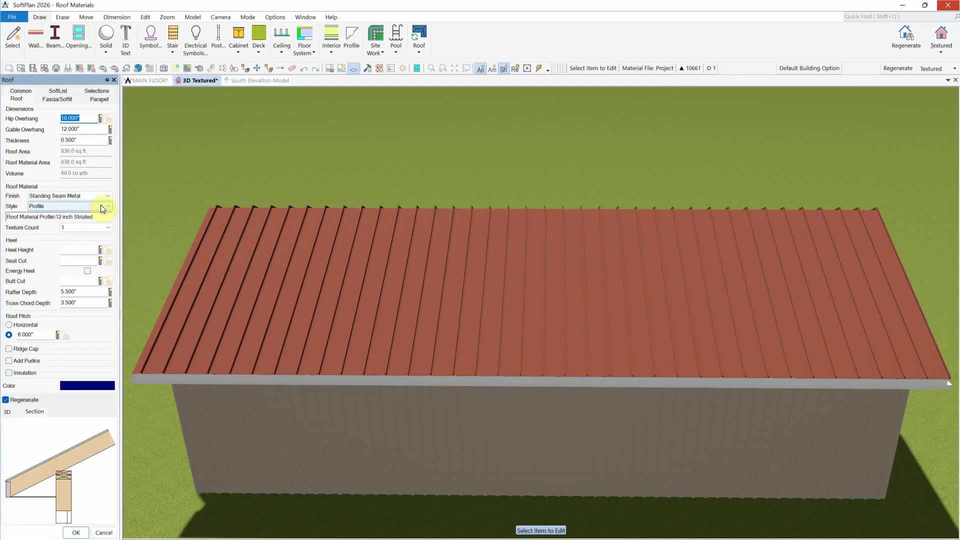
{"action": "left_click", "coordinate": [85, 198]}
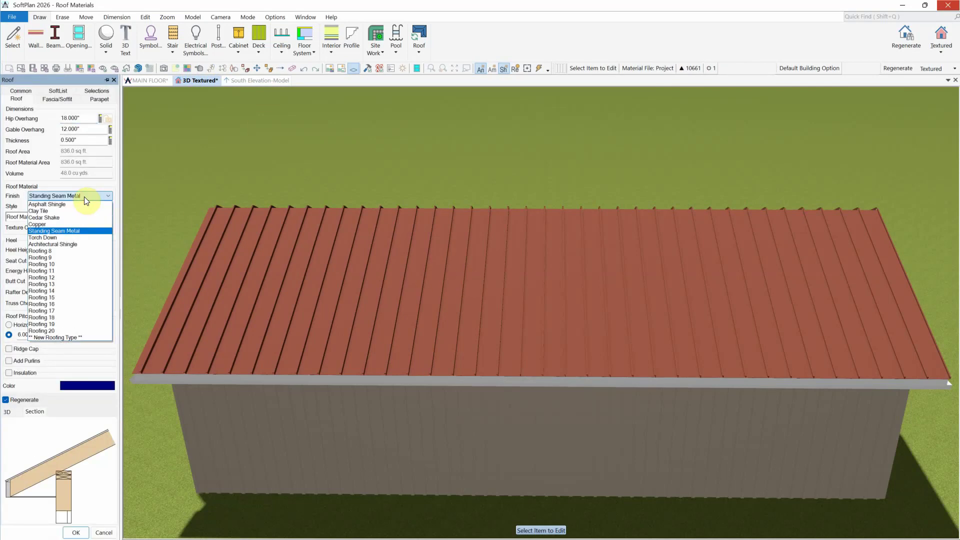
{"action": "left_click", "coordinate": [45, 209]}
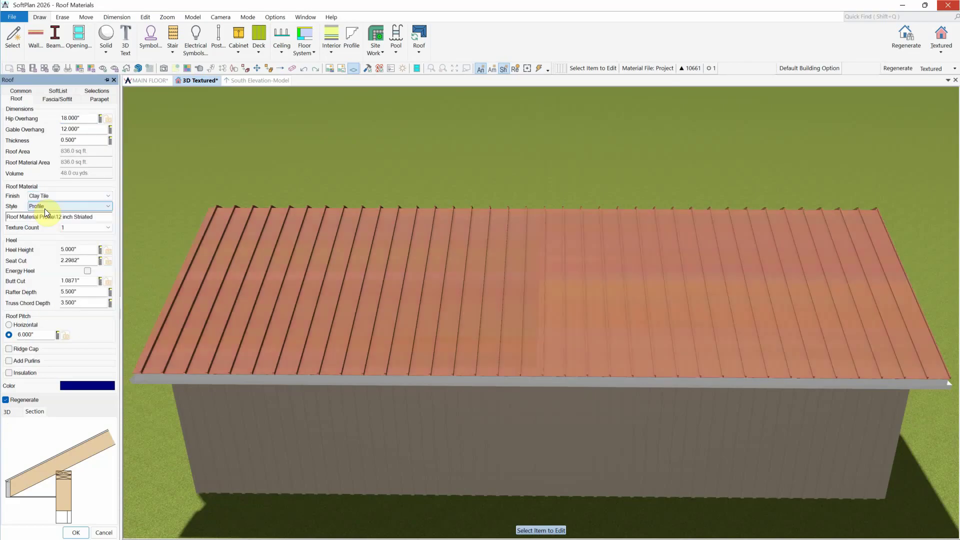
{"action": "left_click", "coordinate": [46, 217]}
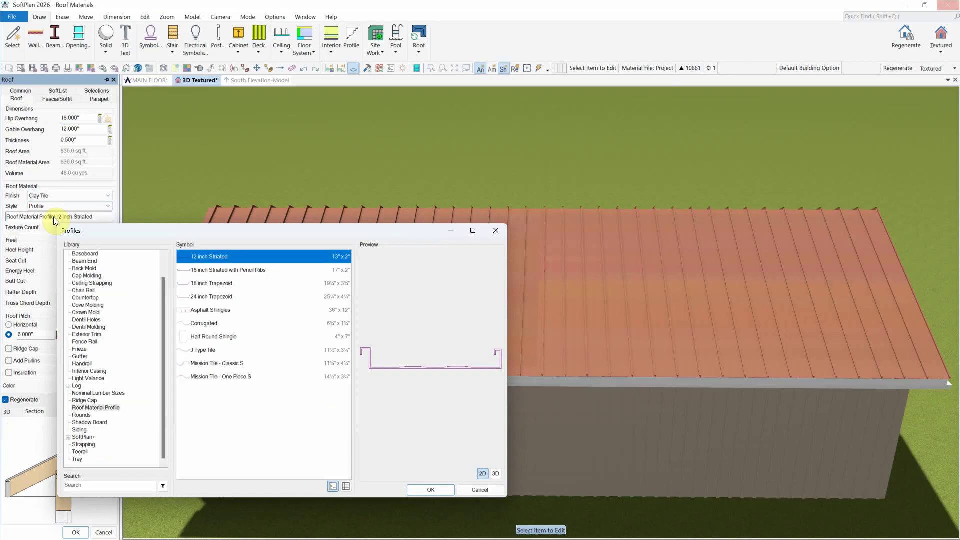
{"action": "left_click", "coordinate": [210, 351]}
{"action": "left_click", "coordinate": [209, 365]}
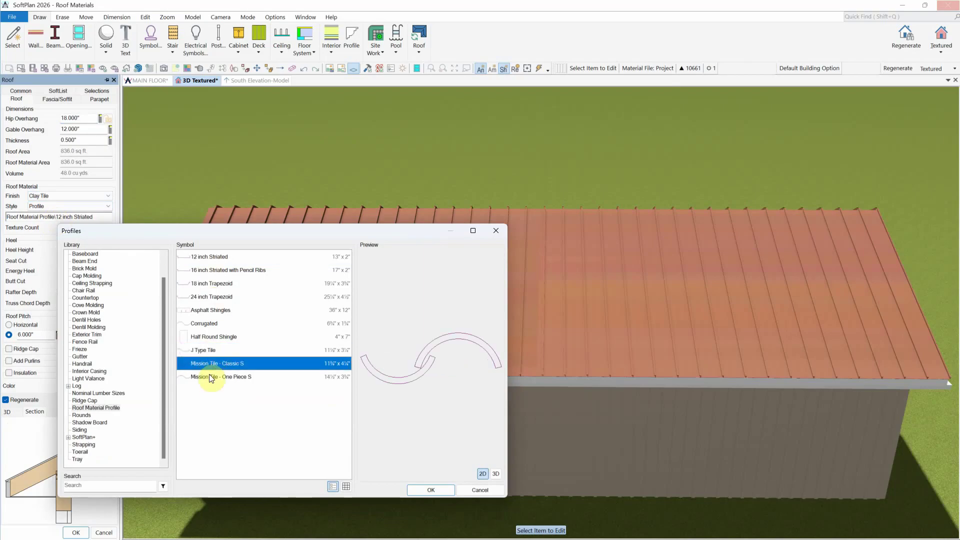
{"action": "left_click", "coordinate": [210, 382]}
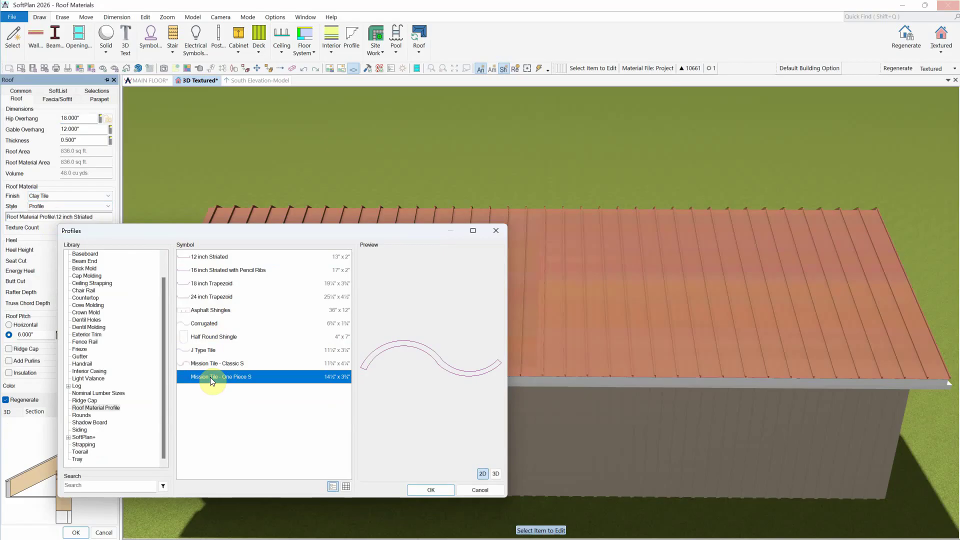
{"action": "left_click", "coordinate": [437, 495]}
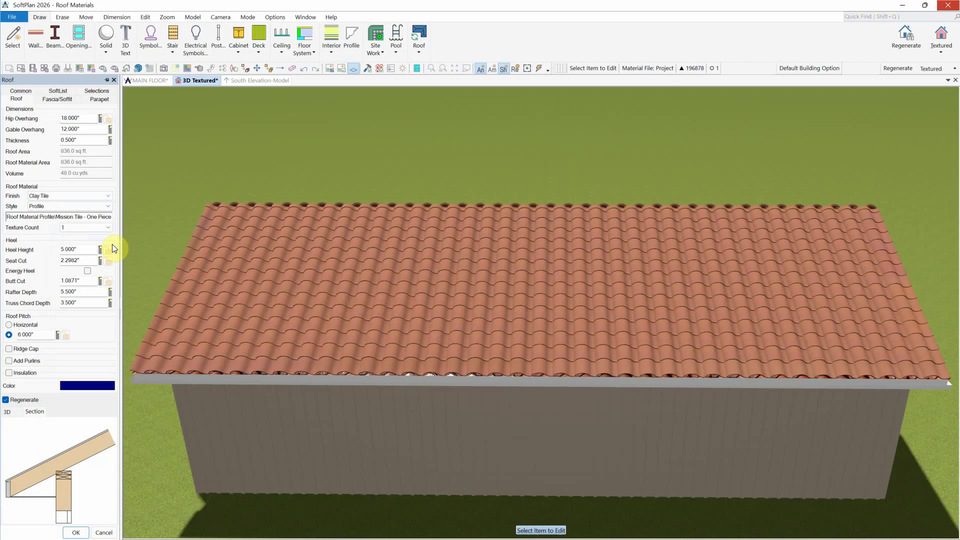
- Raise the roof Texture Count from 3 to 5 and accept the roof changes
{"action": "left_click", "coordinate": [103, 228]}
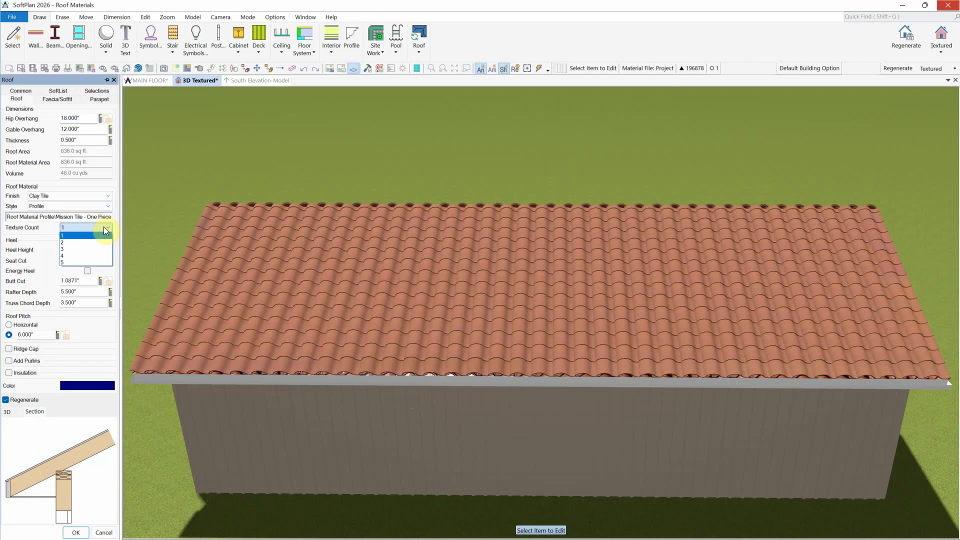
{"action": "left_click", "coordinate": [63, 248]}
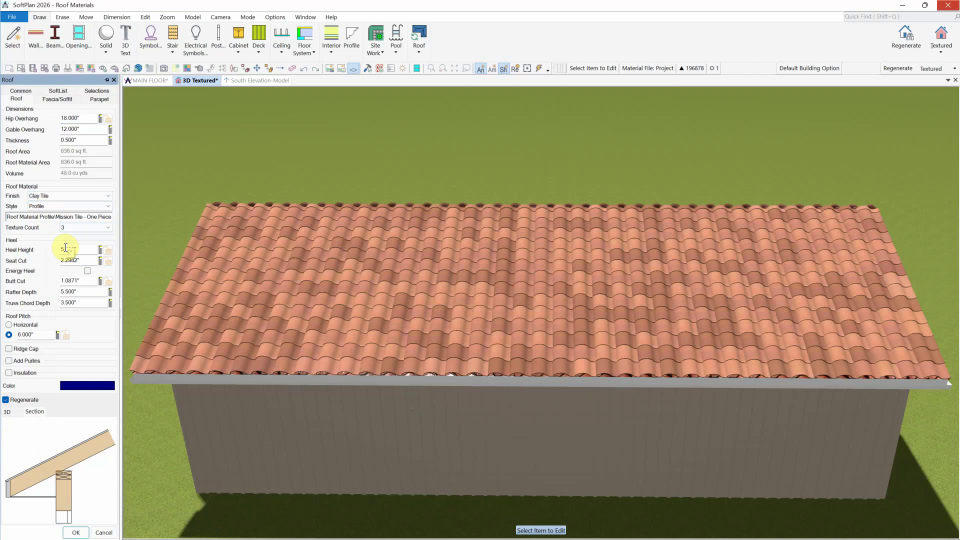
{"action": "left_click", "coordinate": [89, 228]}
{"action": "left_click", "coordinate": [80, 259]}
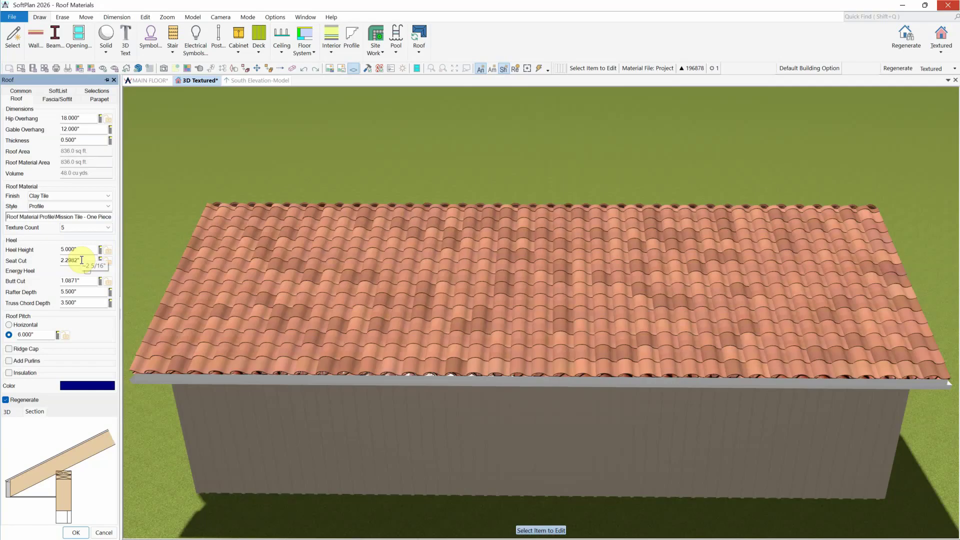
{"action": "left_click", "coordinate": [77, 533]}
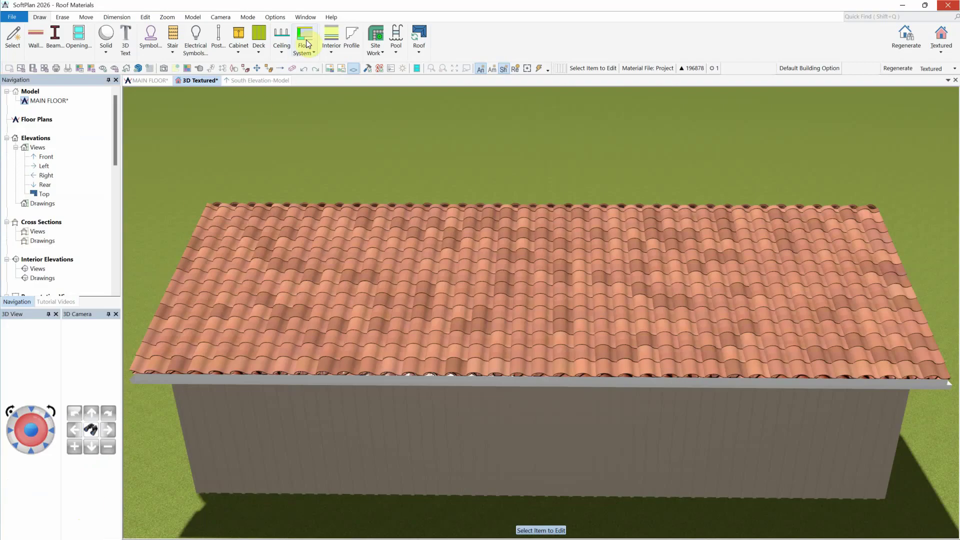
{"action": "left_click", "coordinate": [328, 17]}
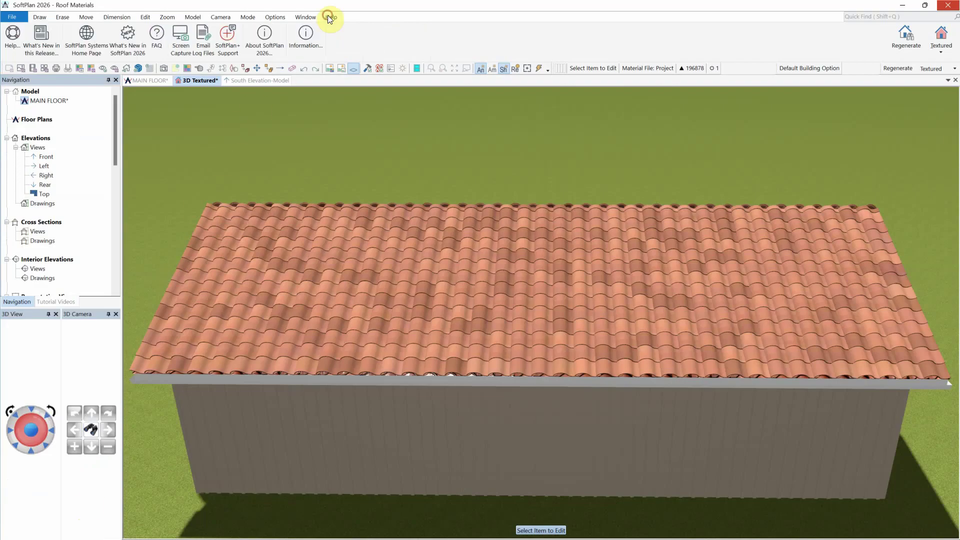
{"action": "left_click", "coordinate": [306, 33]}
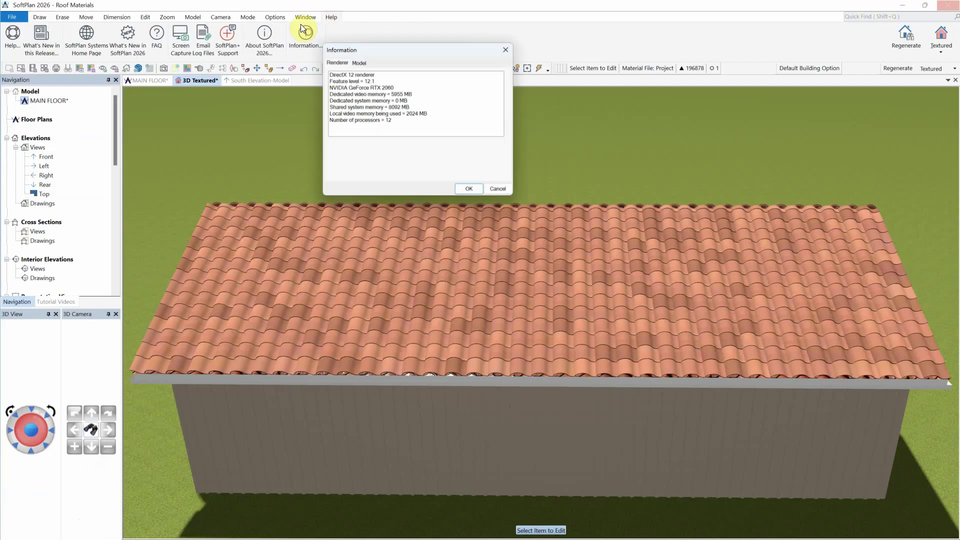
{"action": "left_click", "coordinate": [352, 62]}
{"action": "left_click", "coordinate": [354, 73]}
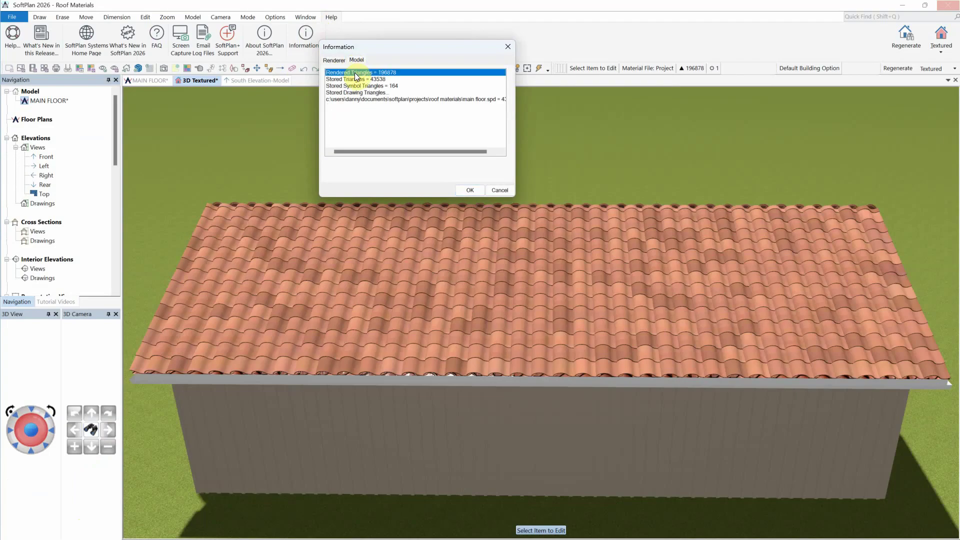
{"action": "left_click", "coordinate": [467, 191]}
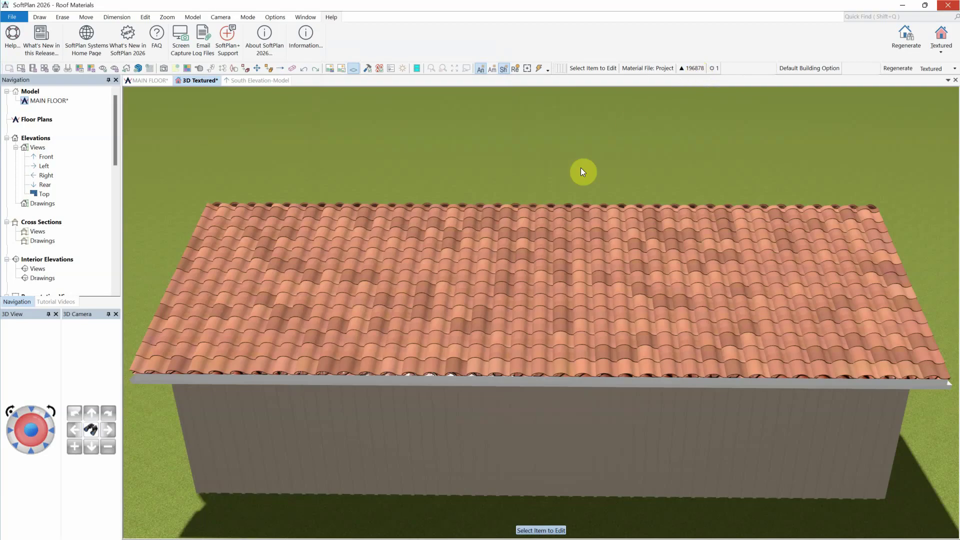
- Set the roof finish to Asphalt Shingle with the Asphalt Shingles profile
{"action": "left_click", "coordinate": [506, 264]}
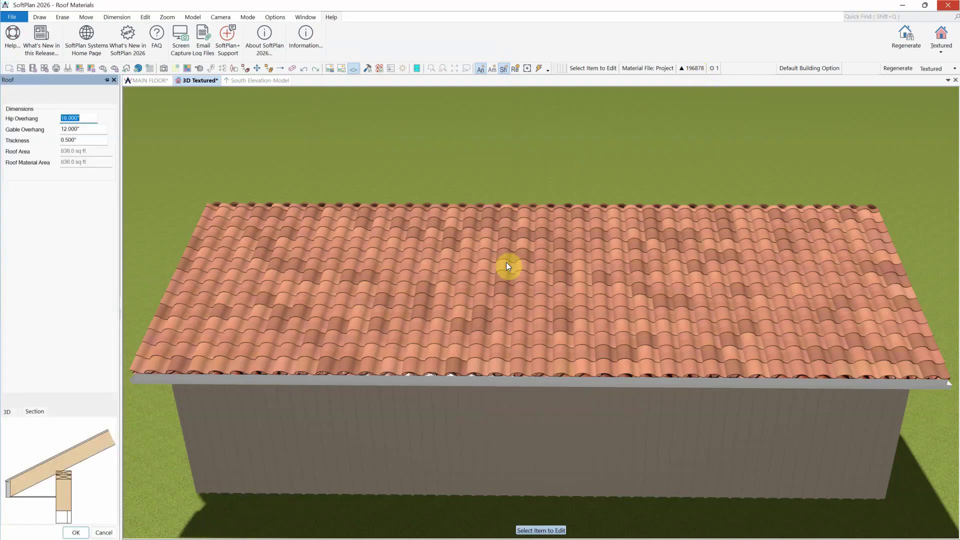
{"action": "left_click", "coordinate": [55, 196]}
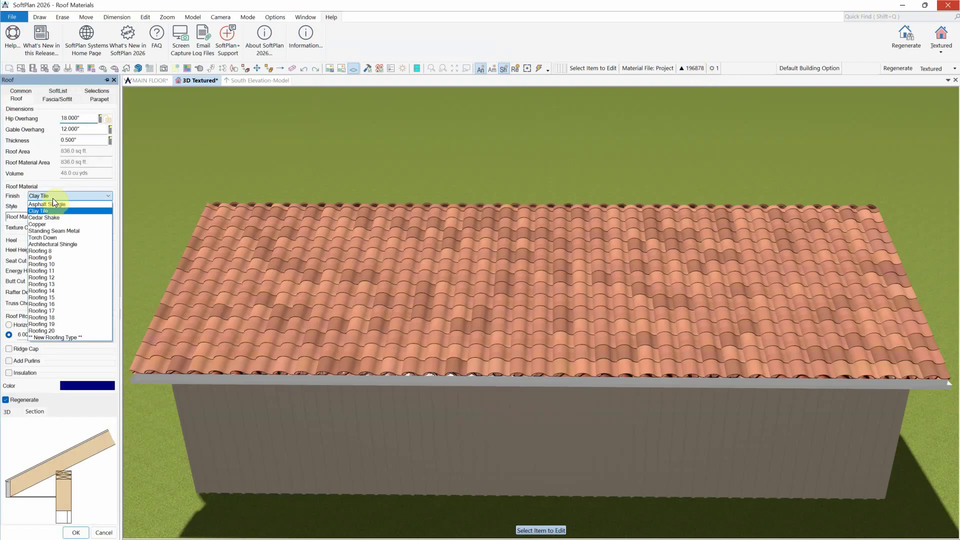
{"action": "left_click", "coordinate": [50, 207]}
{"action": "left_click", "coordinate": [48, 217]}
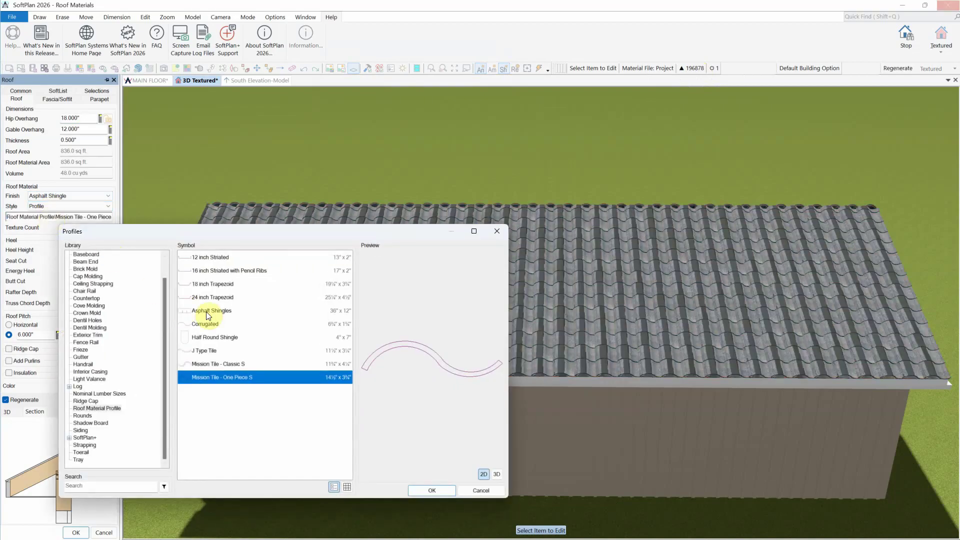
{"action": "left_click", "coordinate": [207, 312]}
{"action": "left_click", "coordinate": [448, 491]}
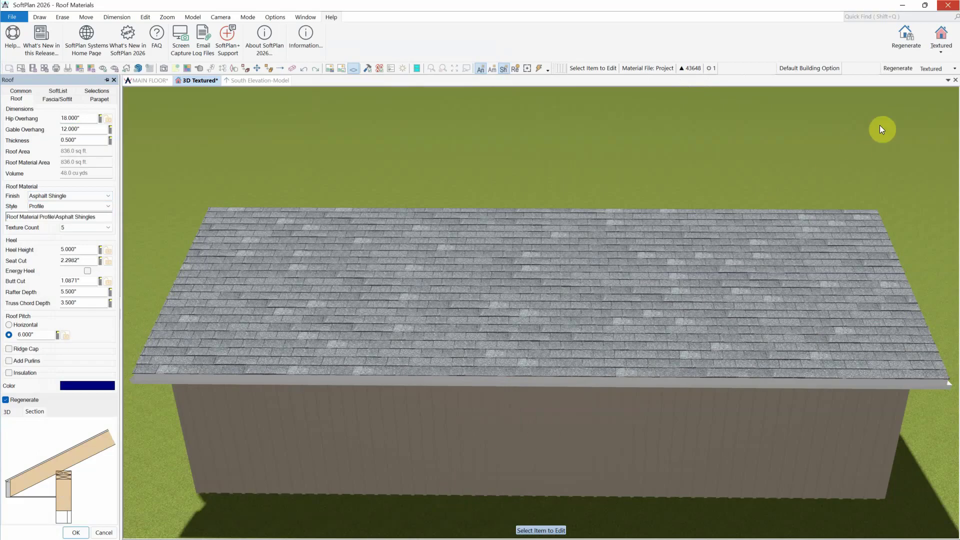
{"action": "left_click", "coordinate": [942, 45]}
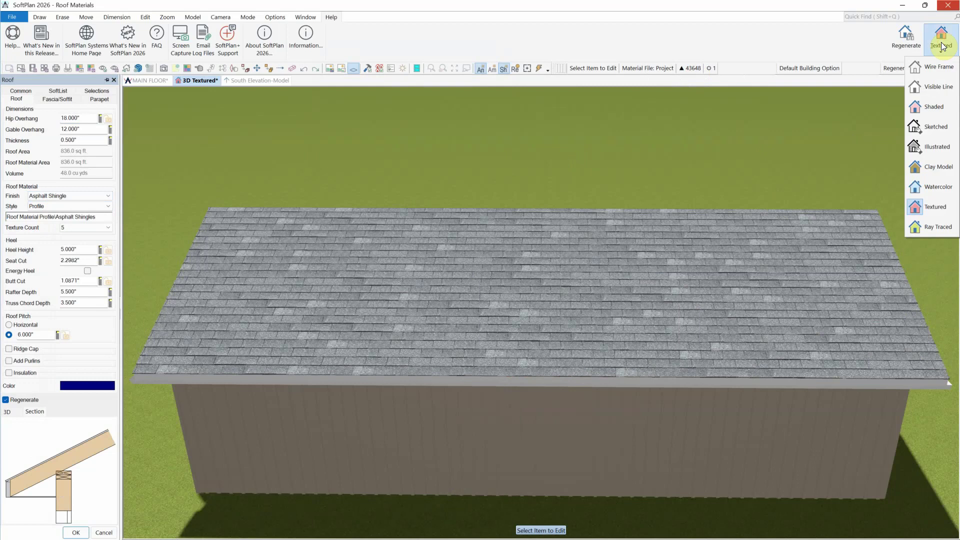
{"action": "left_click", "coordinate": [940, 87]}
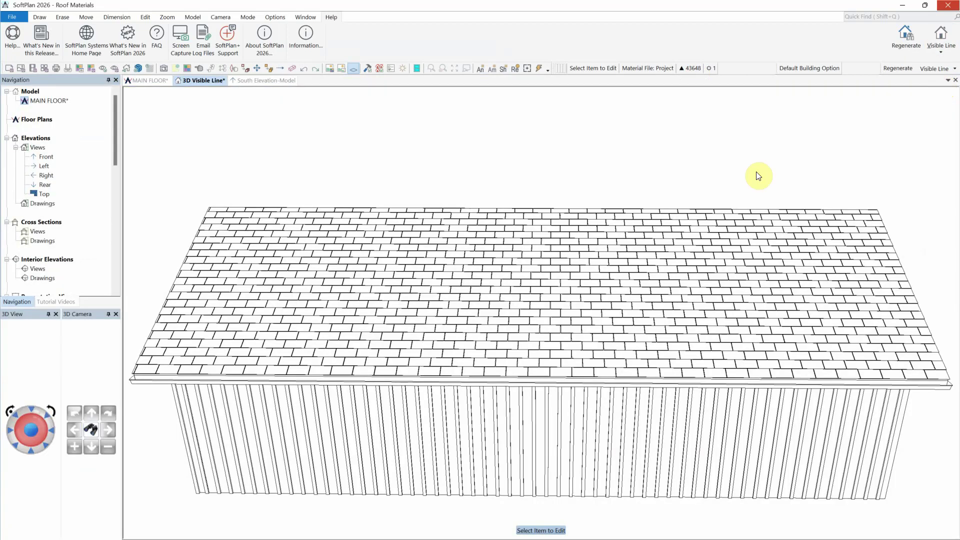
{"action": "mouse_move", "coordinate": [755, 176]}
{"action": "middle_mouse_down"}
{"action": "mouse_move", "coordinate": [612, 157]}
{"action": "mouse_move", "coordinate": [554, 161]}
{"action": "middle_mouse_up"}
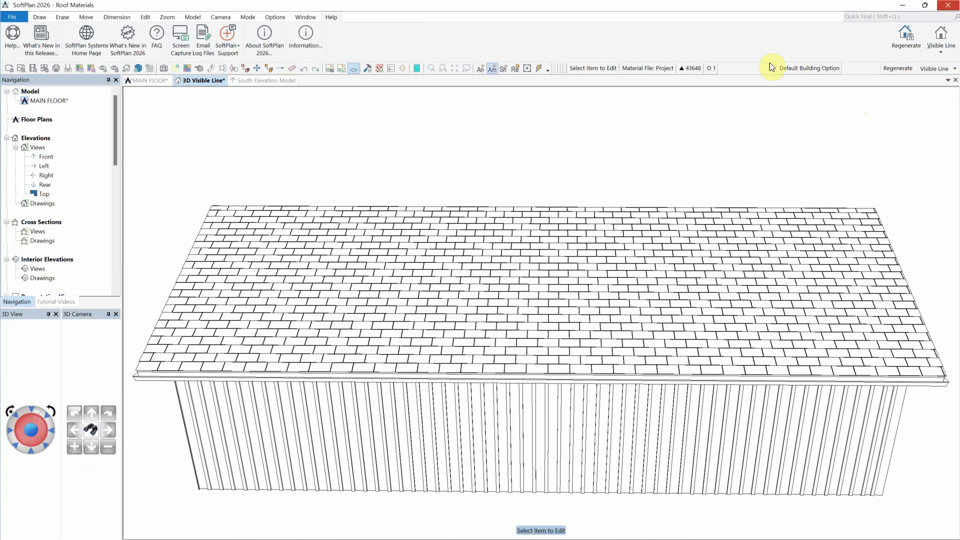
{"action": "left_click", "coordinate": [272, 80]}
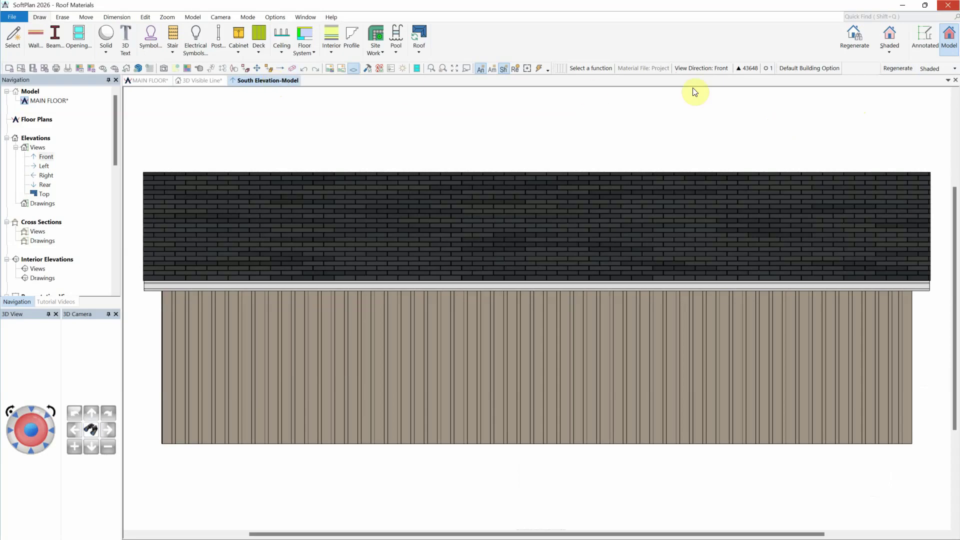
{"action": "left_click", "coordinate": [202, 79]}
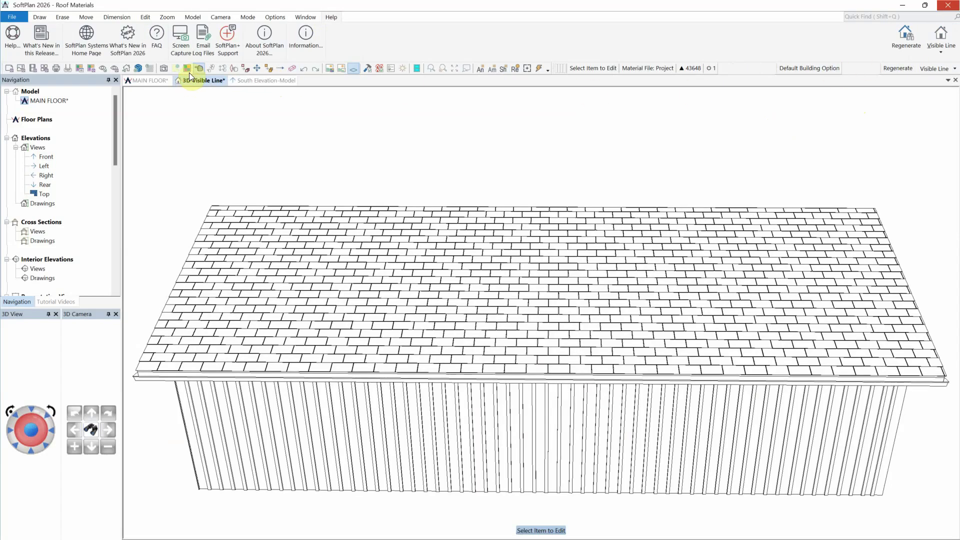
{"action": "left_click", "coordinate": [934, 45]}
{"action": "left_click", "coordinate": [938, 196]}
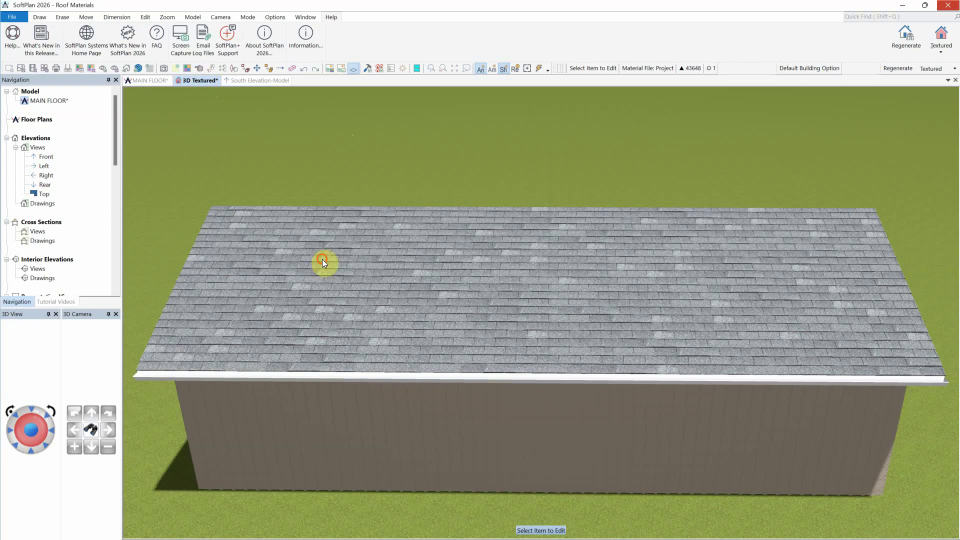
- Set the roof material style to Architectural Shingle
{"action": "left_click", "coordinate": [322, 260]}
{"action": "left_click", "coordinate": [78, 205]}
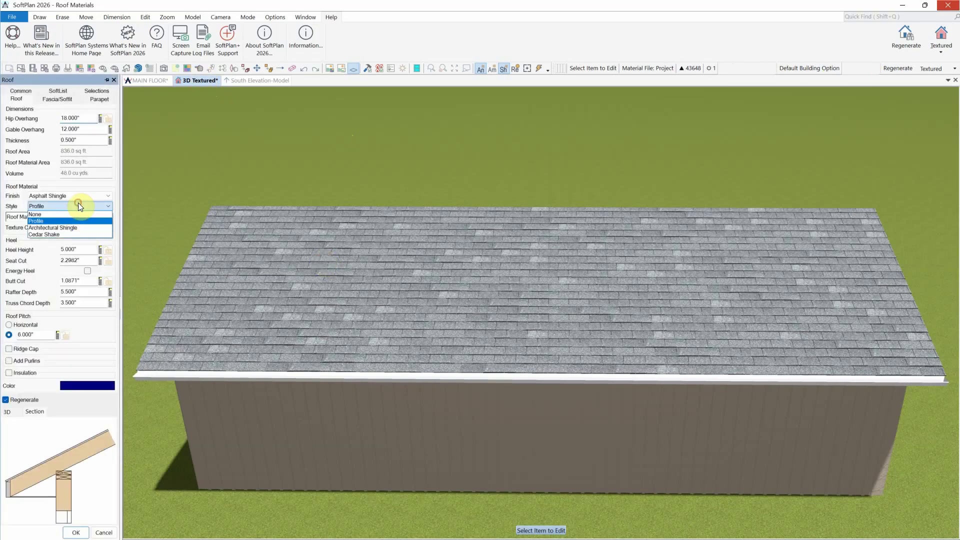
{"action": "left_click", "coordinate": [56, 227]}
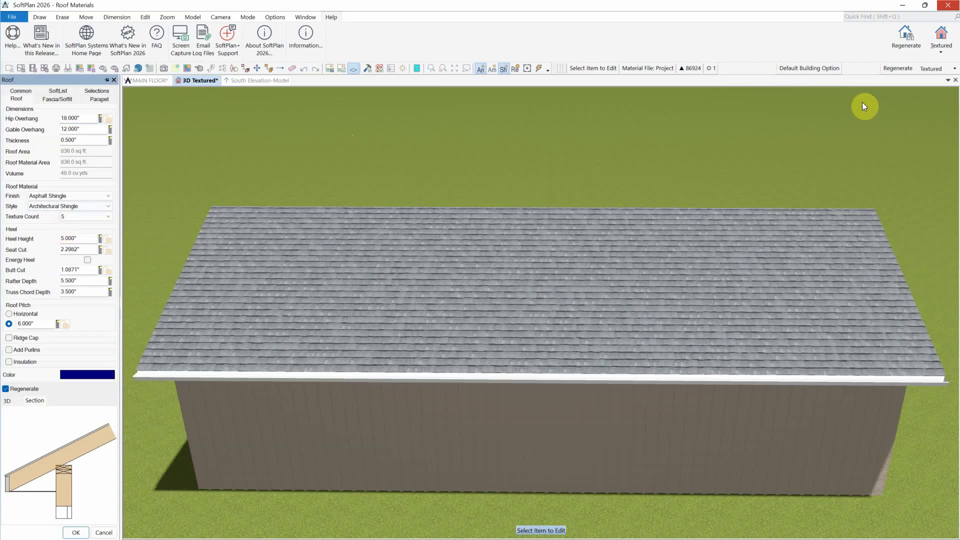
- Check the roof in Visible Line, Textured and South Elevation, then return to 3D Textured
{"action": "left_click", "coordinate": [942, 42]}
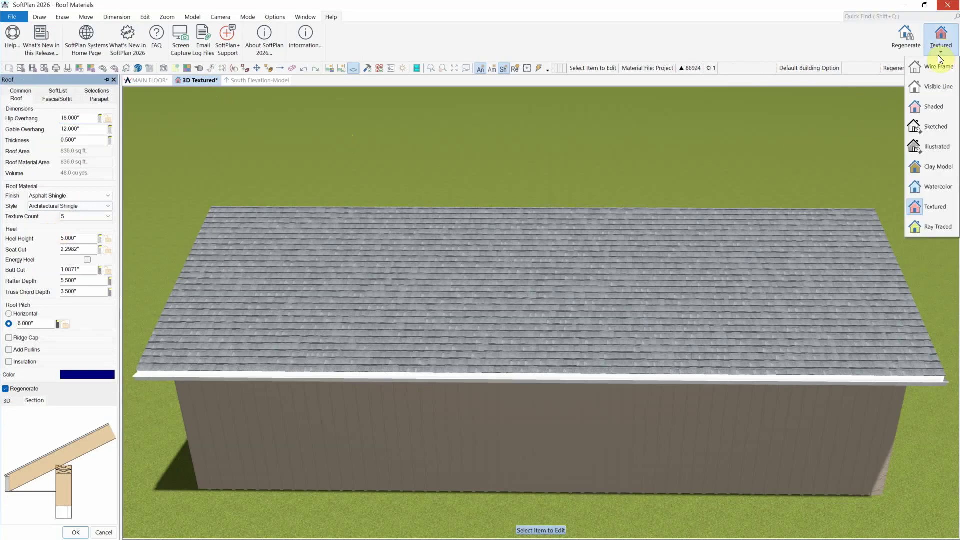
{"action": "left_click", "coordinate": [938, 88]}
{"action": "left_click", "coordinate": [942, 39]}
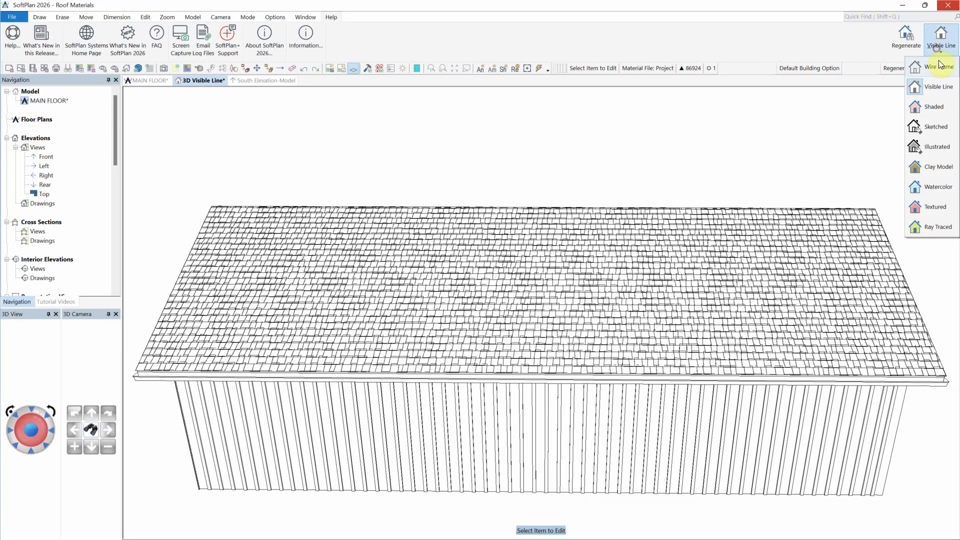
{"action": "left_click", "coordinate": [932, 209]}
{"action": "left_click", "coordinate": [263, 81]}
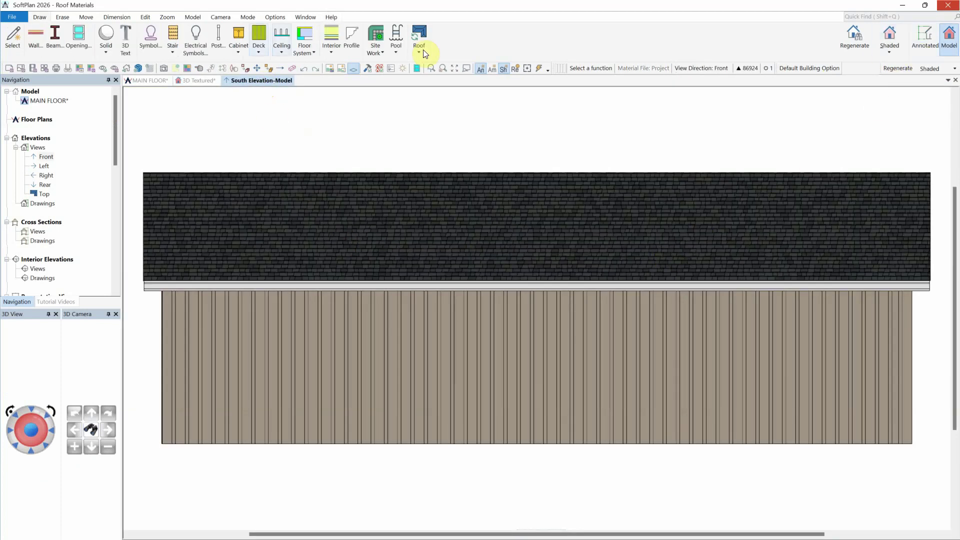
{"action": "left_click", "coordinate": [204, 81]}
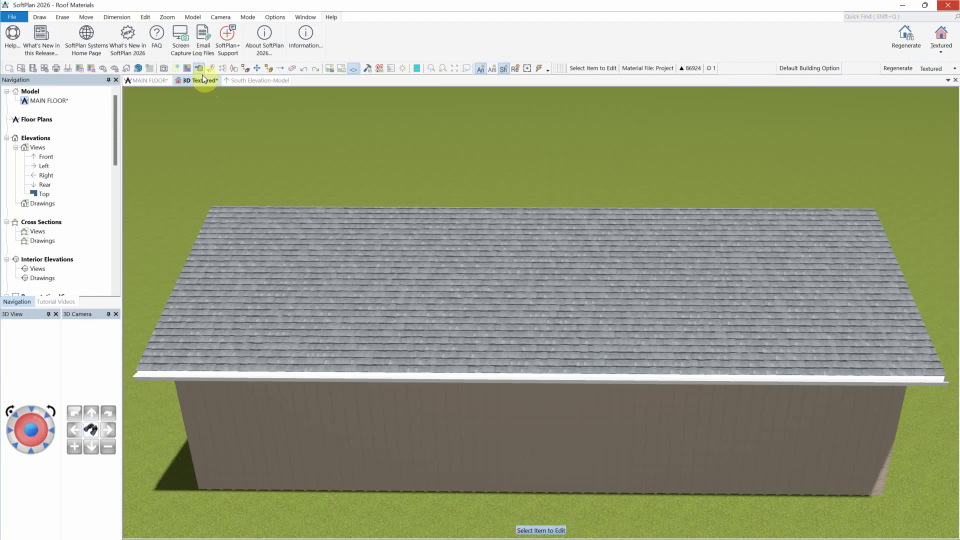
- Set both the roof finish and the roof style to Cedar Shake
{"action": "left_click", "coordinate": [474, 264]}
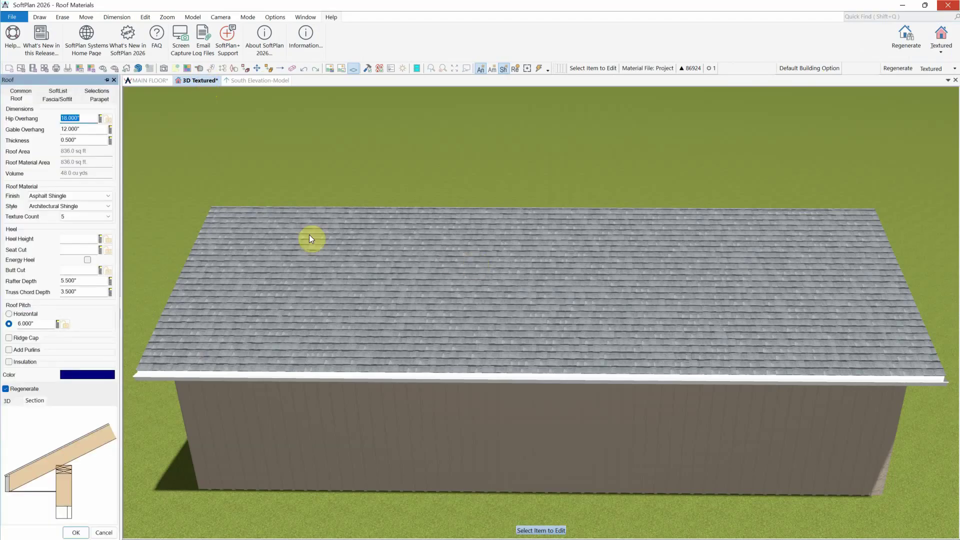
{"action": "left_click", "coordinate": [89, 198]}
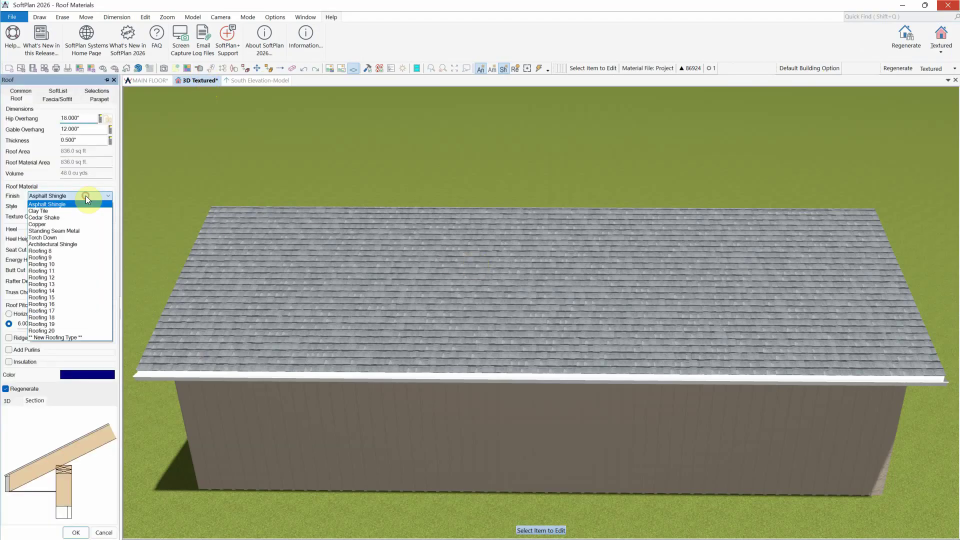
{"action": "left_click", "coordinate": [46, 215]}
{"action": "left_click", "coordinate": [45, 206]}
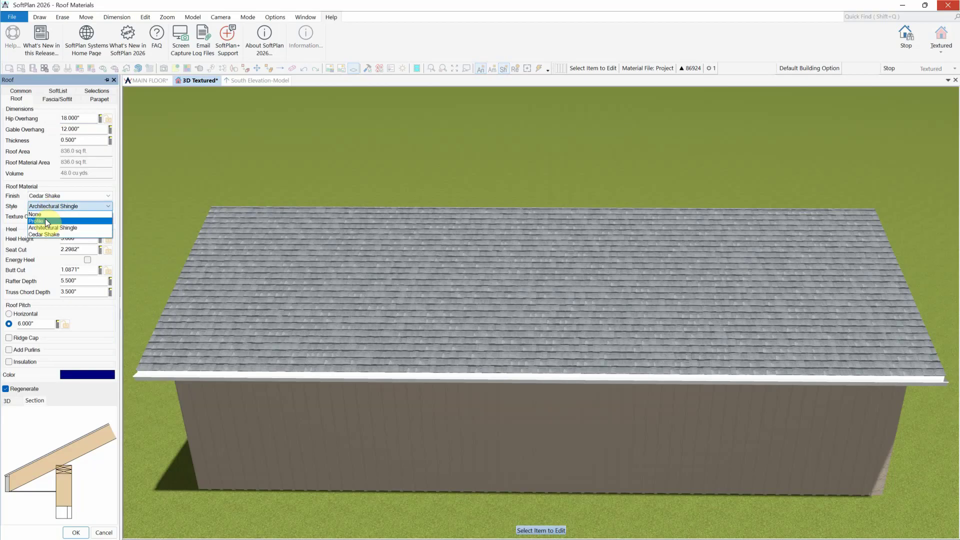
{"action": "left_click", "coordinate": [47, 235]}
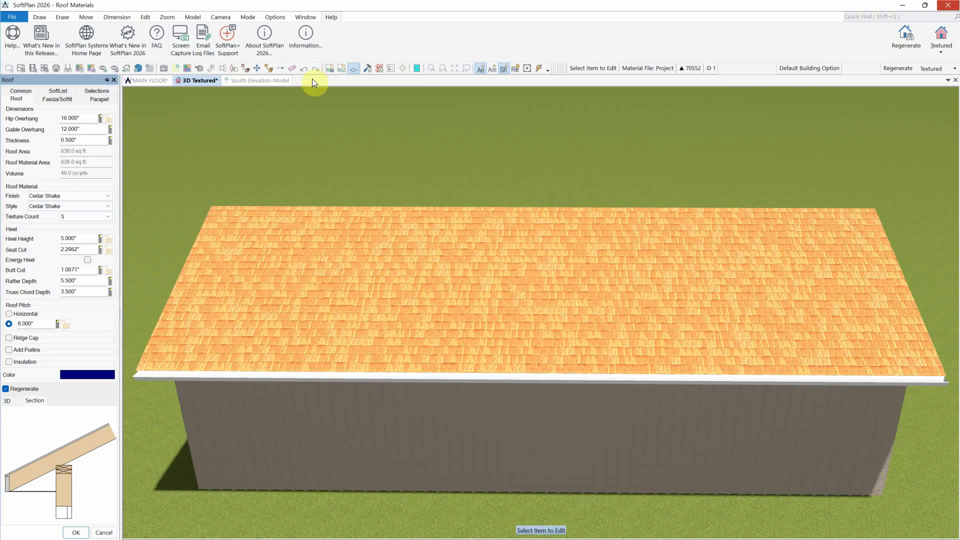
- Check the cedar shake roof in South Elevation, then orbit it in 3D Textured
{"action": "left_click", "coordinate": [250, 82]}
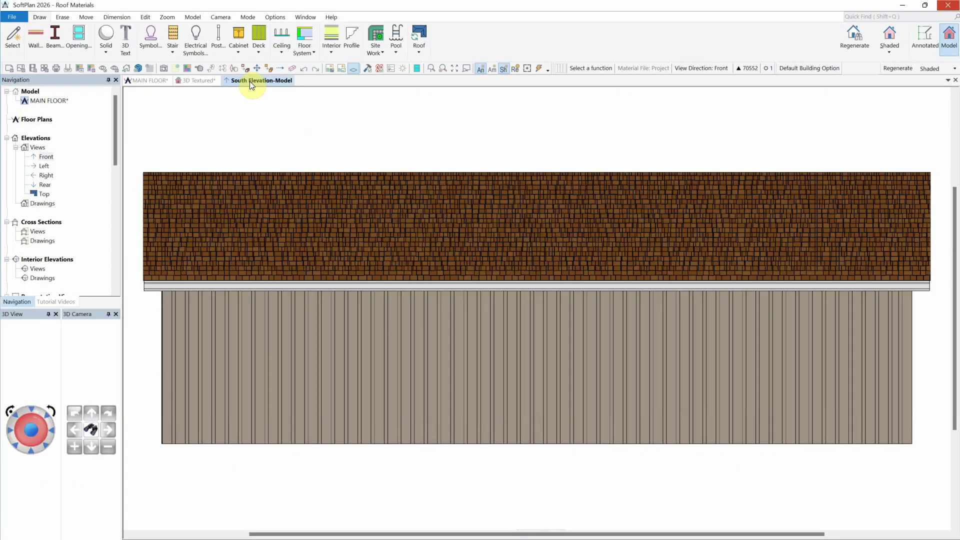
{"action": "left_click", "coordinate": [205, 84]}
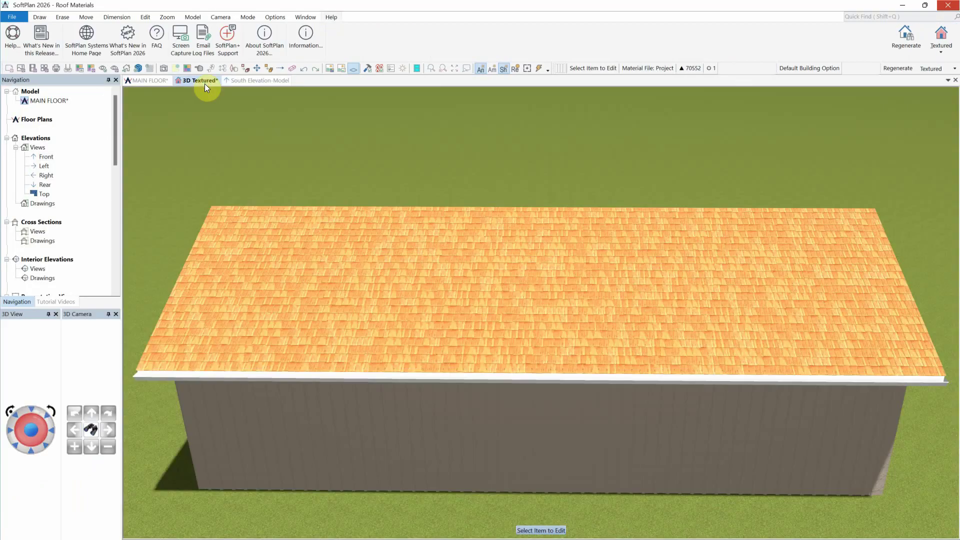
{"action": "middle_click_drag", "start_coordinate": [420, 158], "coordinate": [455, 161]}
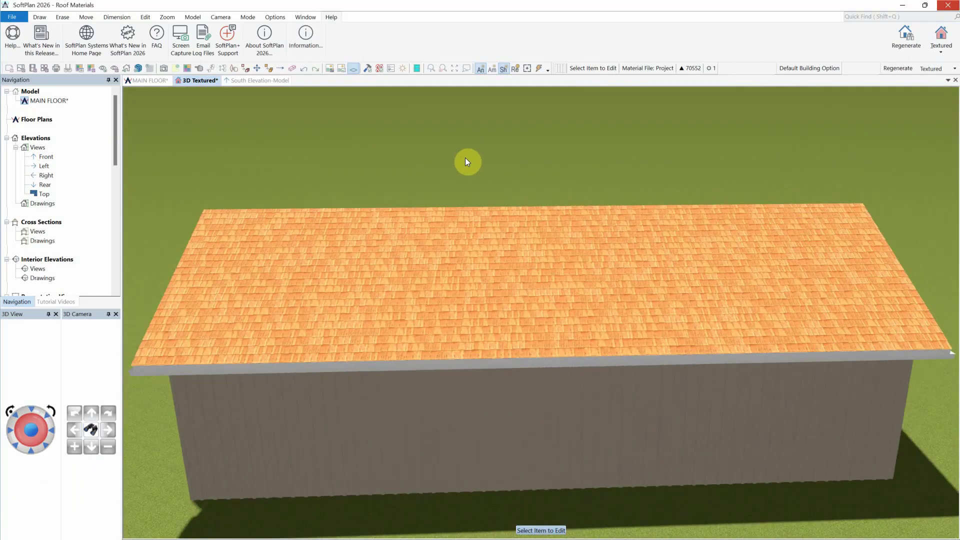